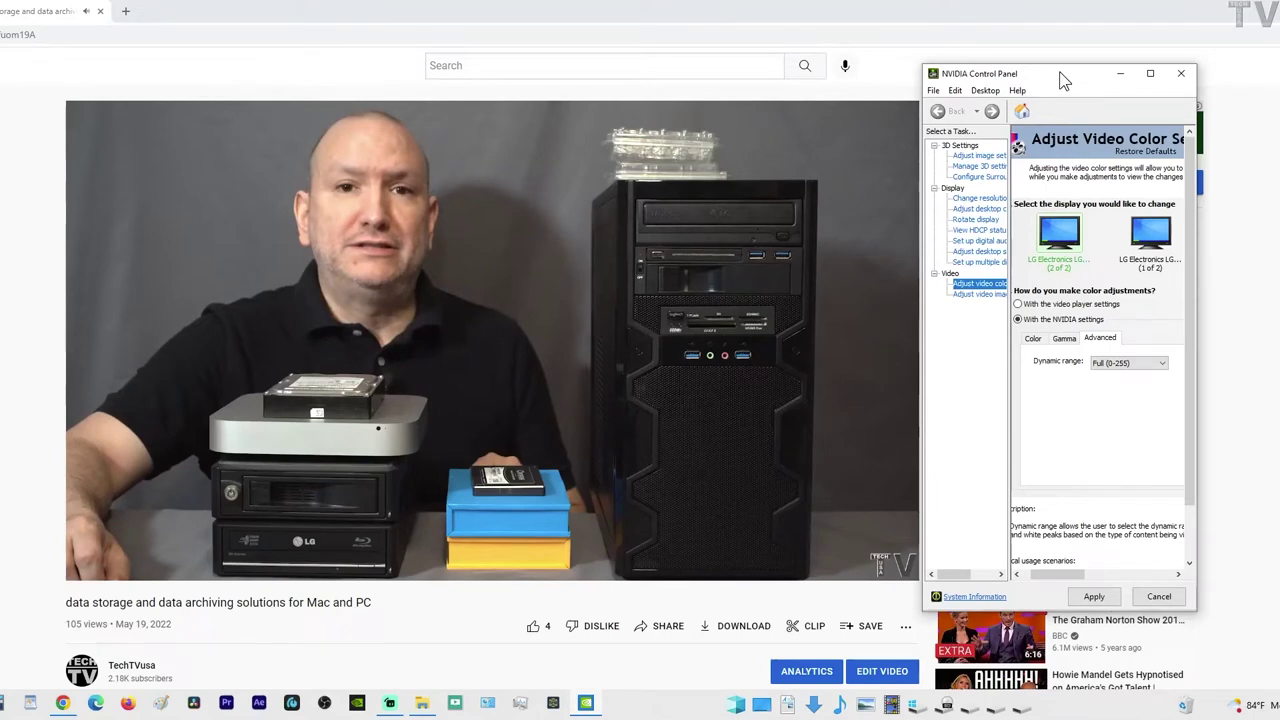
- Try Limited (16-235) dynamic range in NVIDIA Control Panel, then return it to Full (0-255)
click(1128, 368)
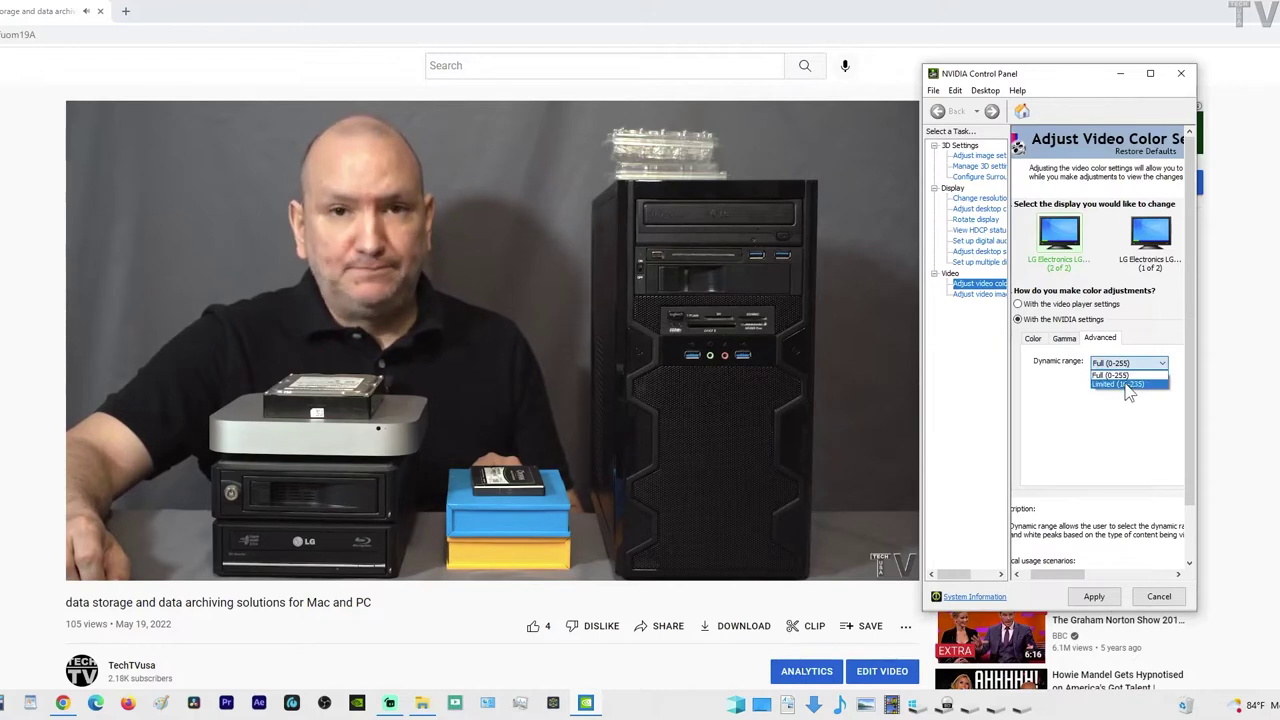
click(1126, 385)
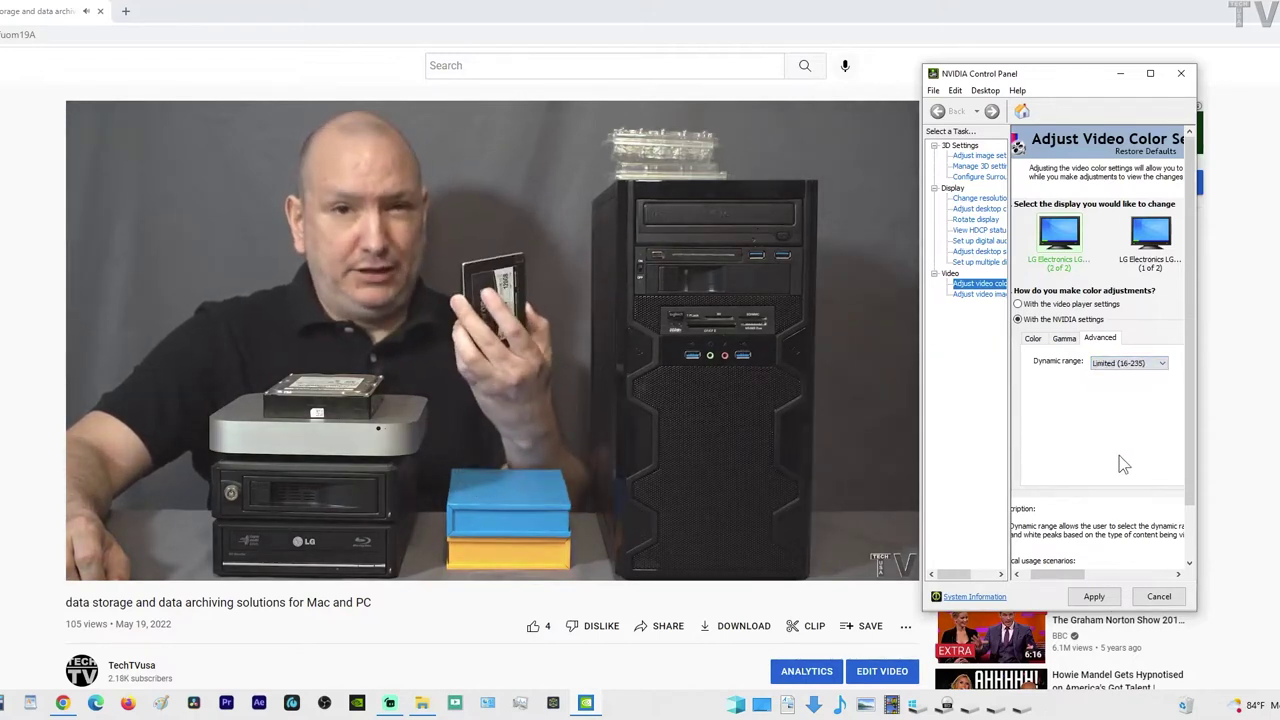
click(1128, 365)
click(1118, 372)
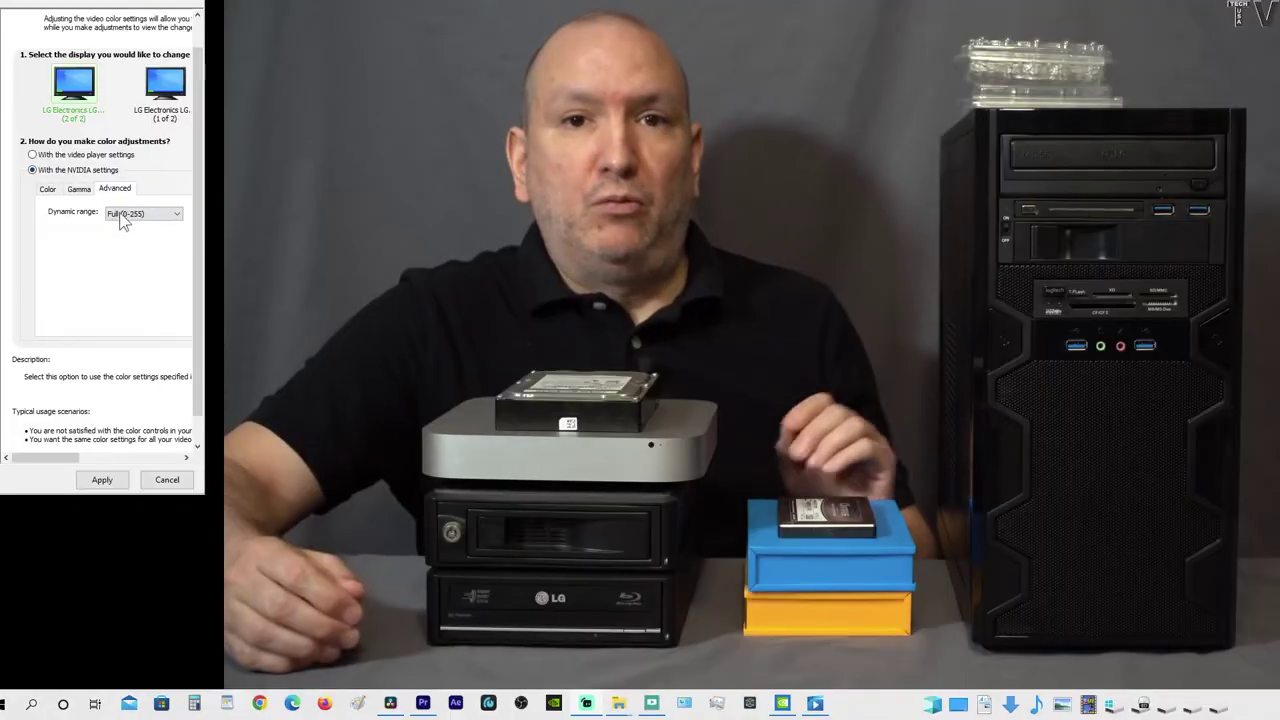
- Apply Limited (16-235) dynamic range and play the clip in Premiere and Resolve to compare levels
click(125, 216)
click(123, 232)
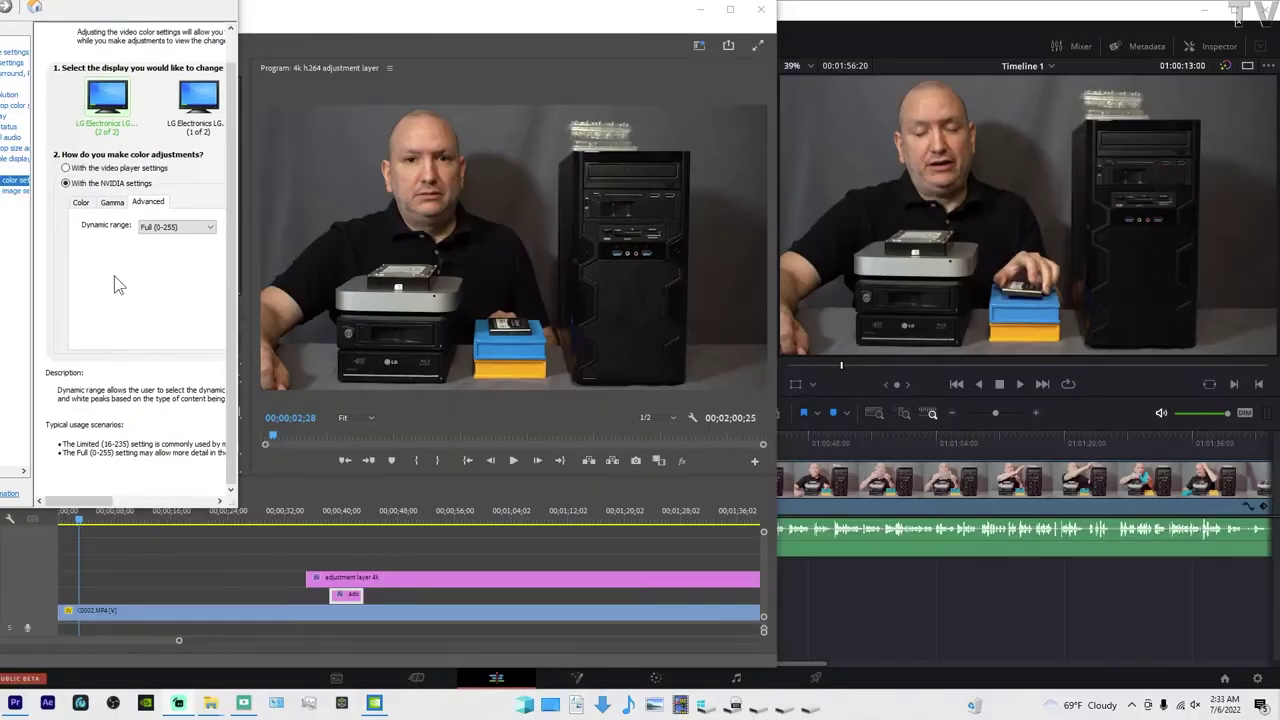
click(180, 230)
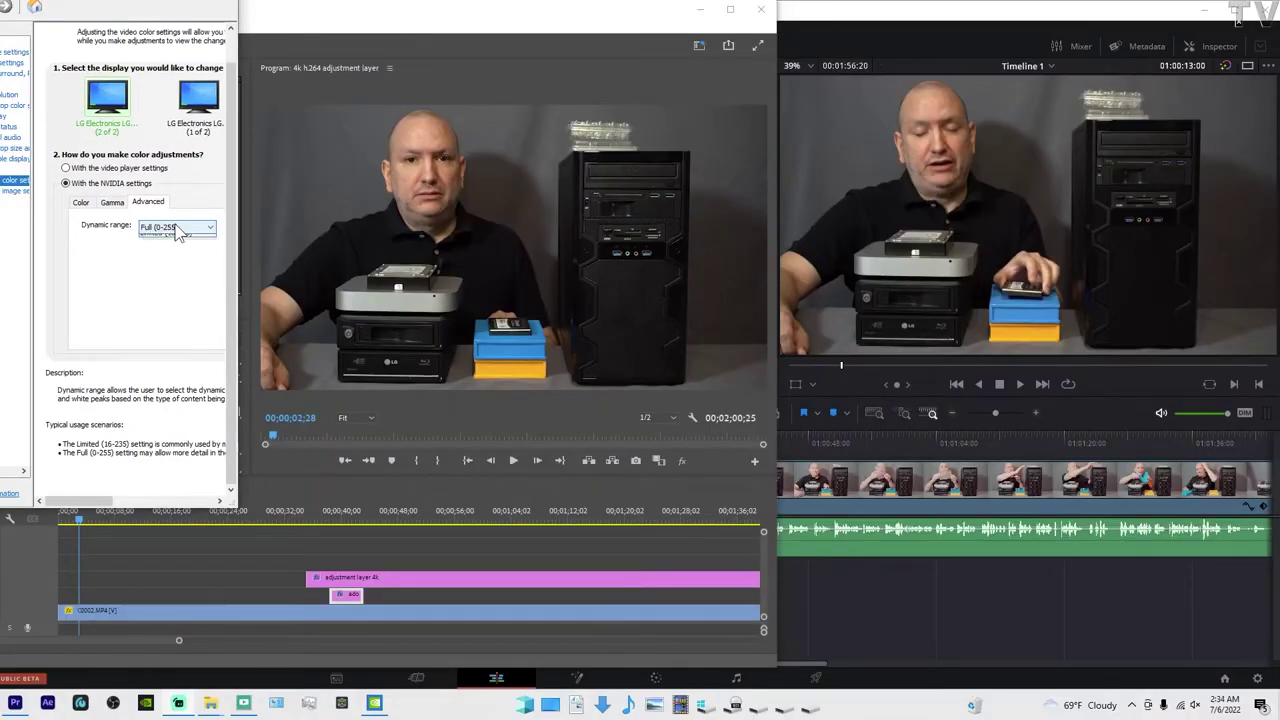
click(177, 248)
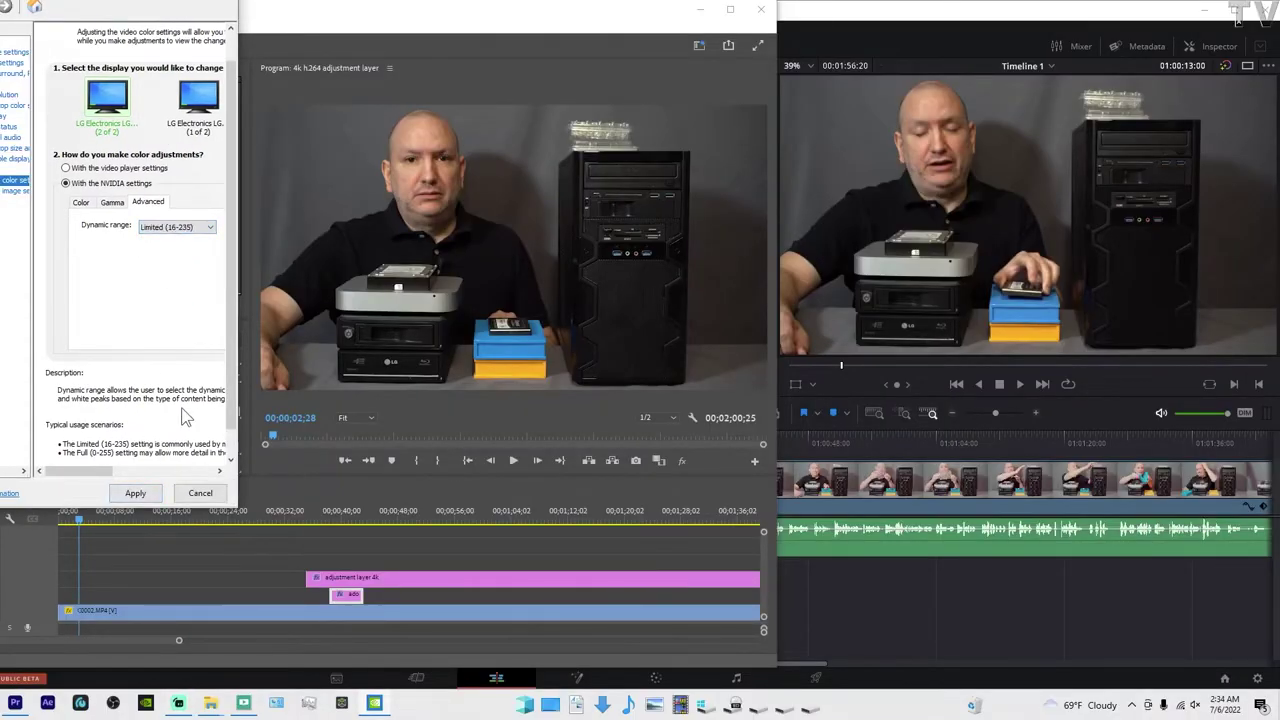
click(151, 497)
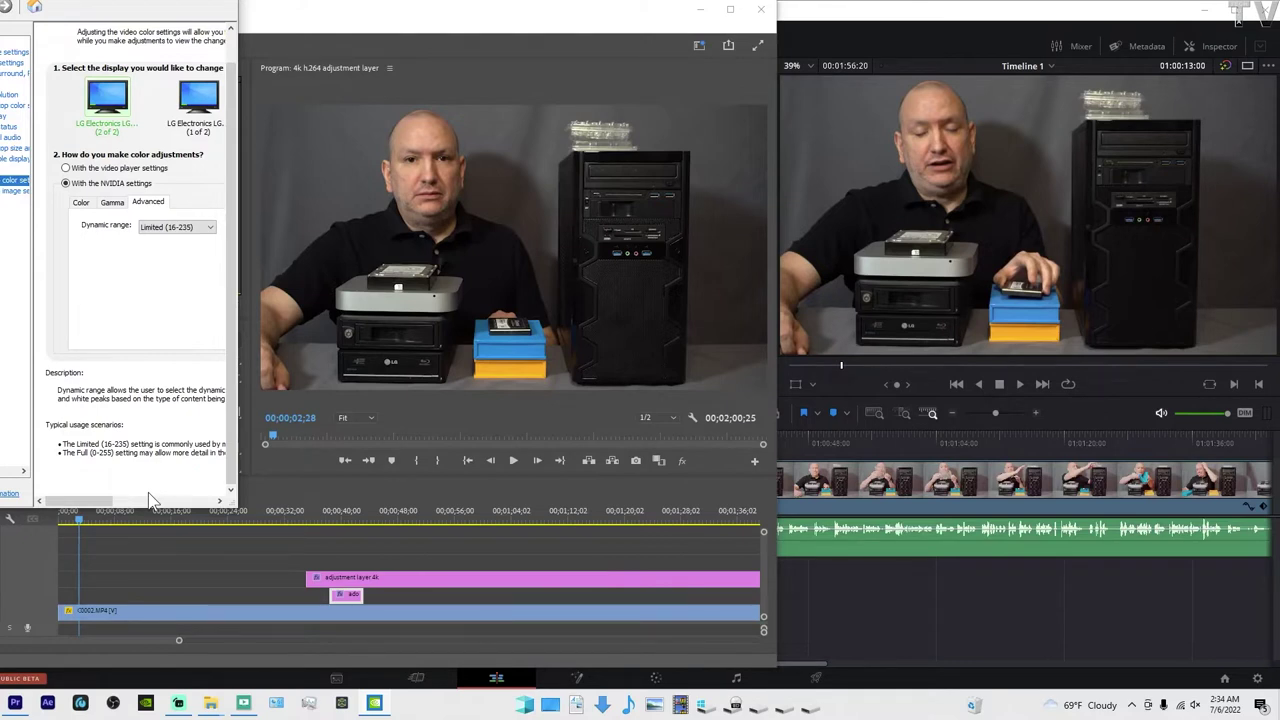
click(514, 461)
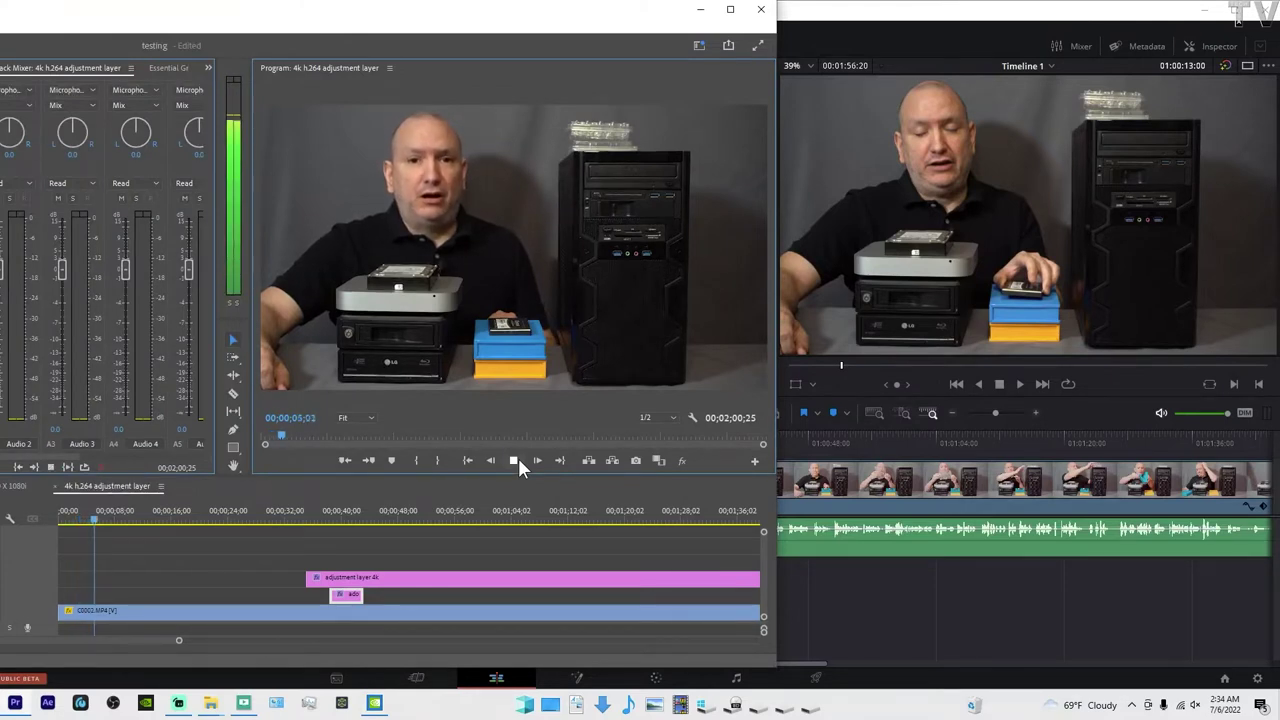
click(1022, 380)
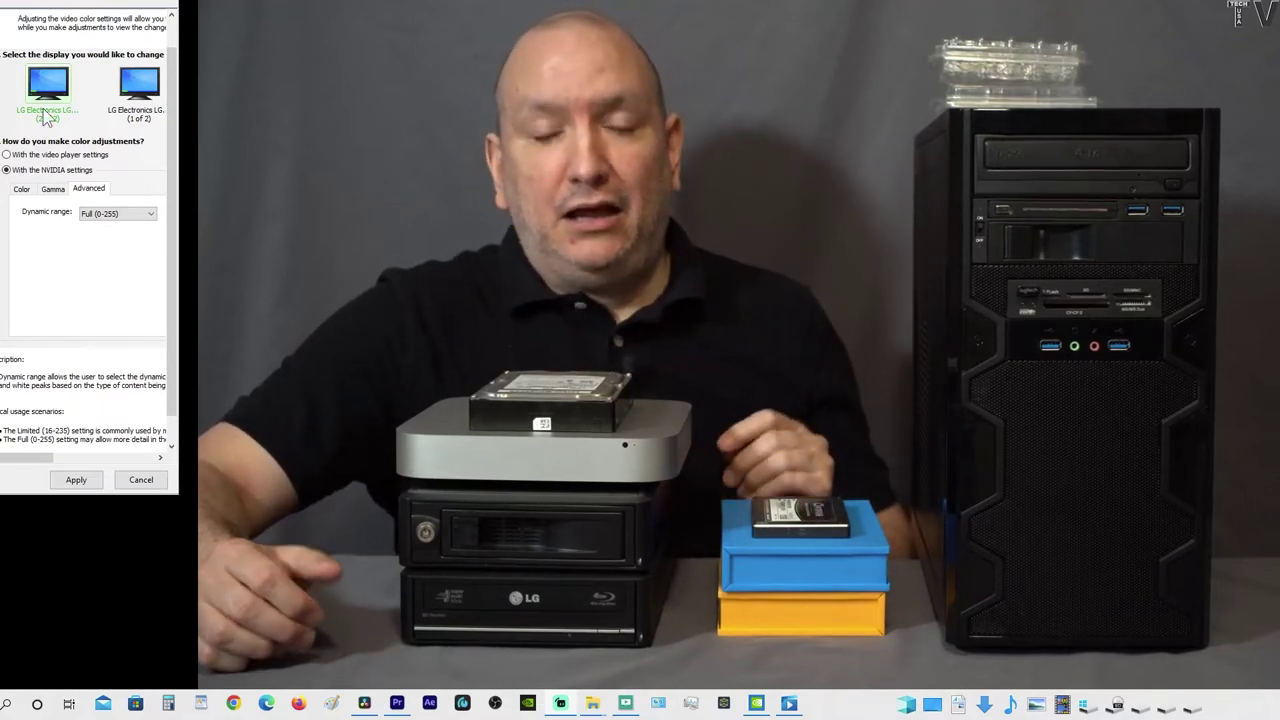
- Compare Limited (16-235) against Full (0-255) dynamic range, finishing on Limited (16-235)
click(99, 217)
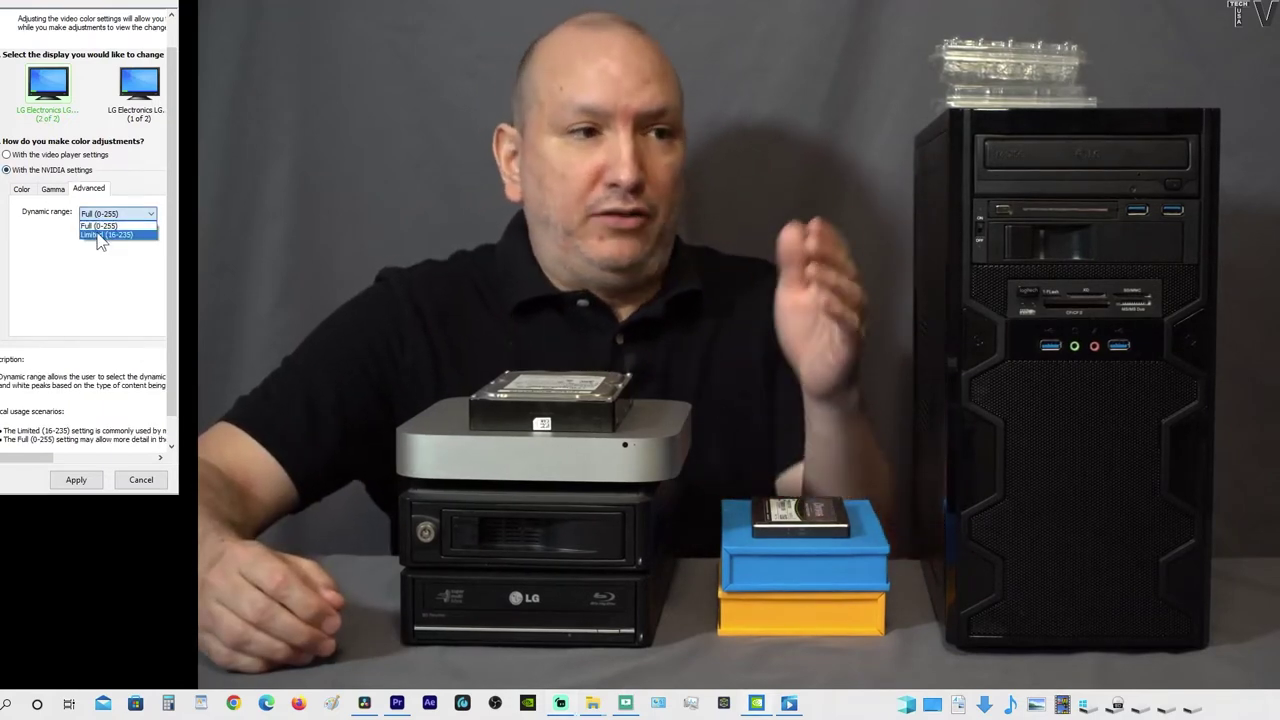
click(98, 234)
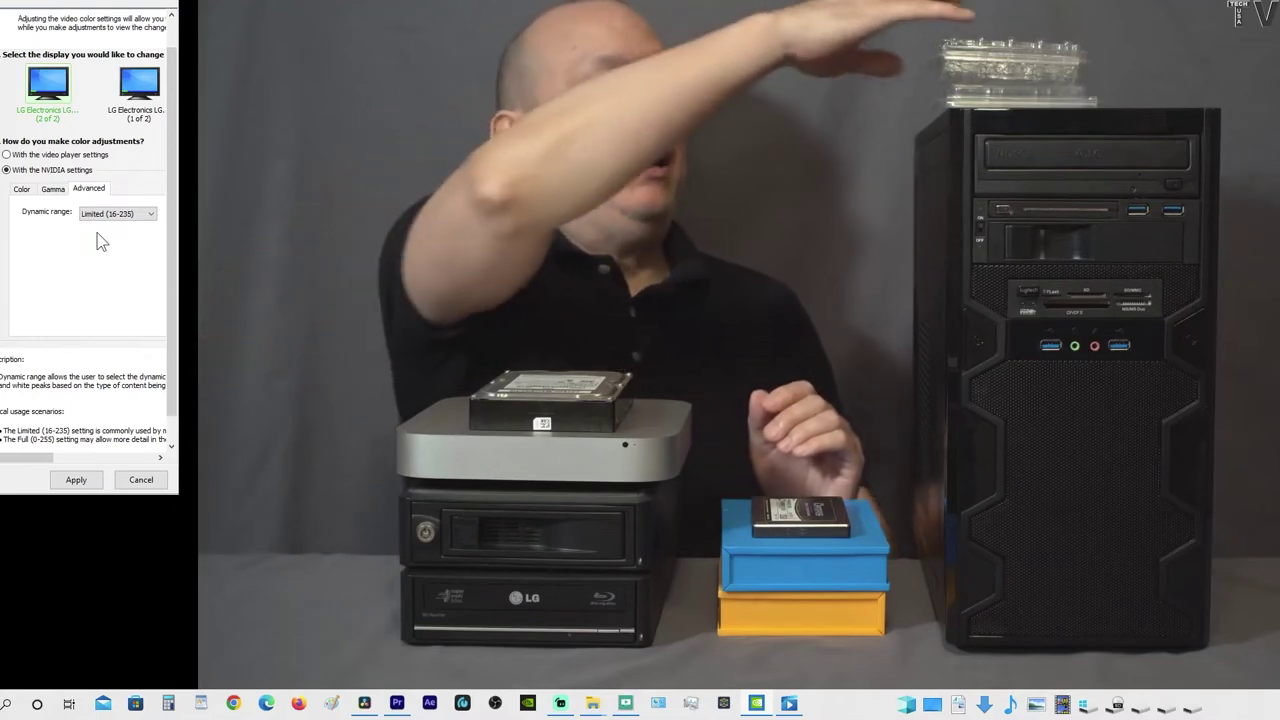
click(104, 214)
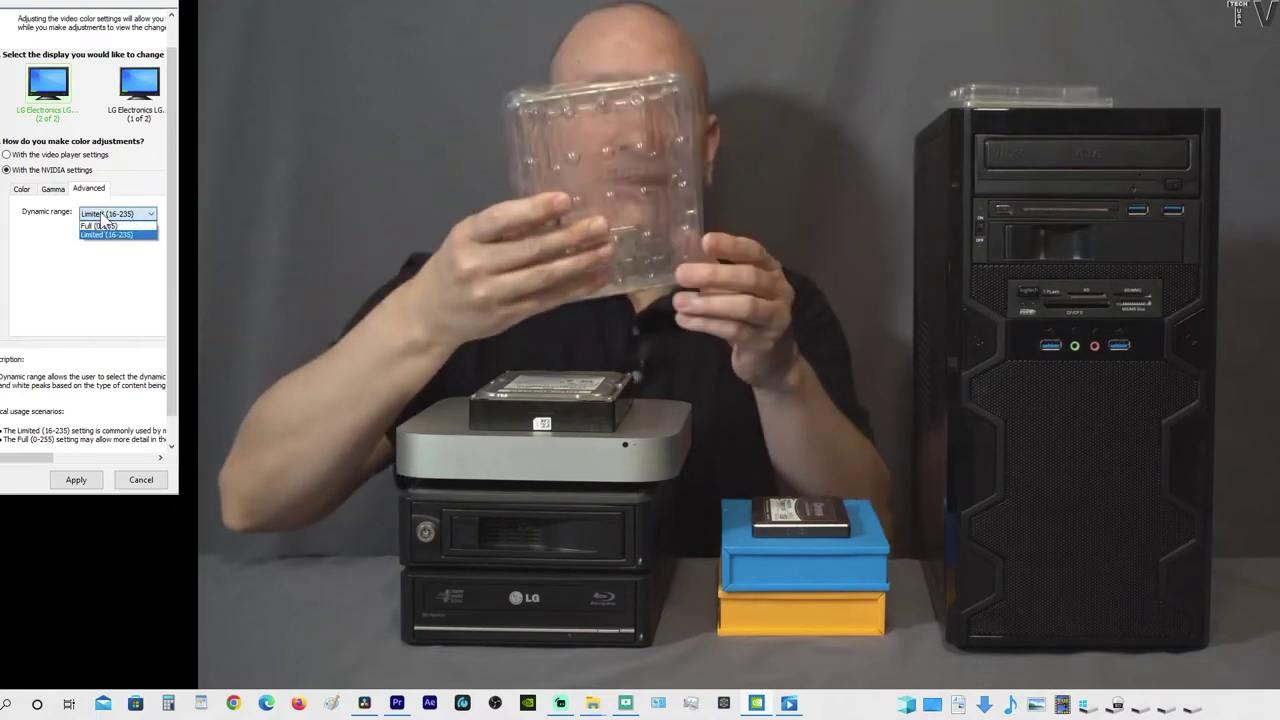
click(104, 231)
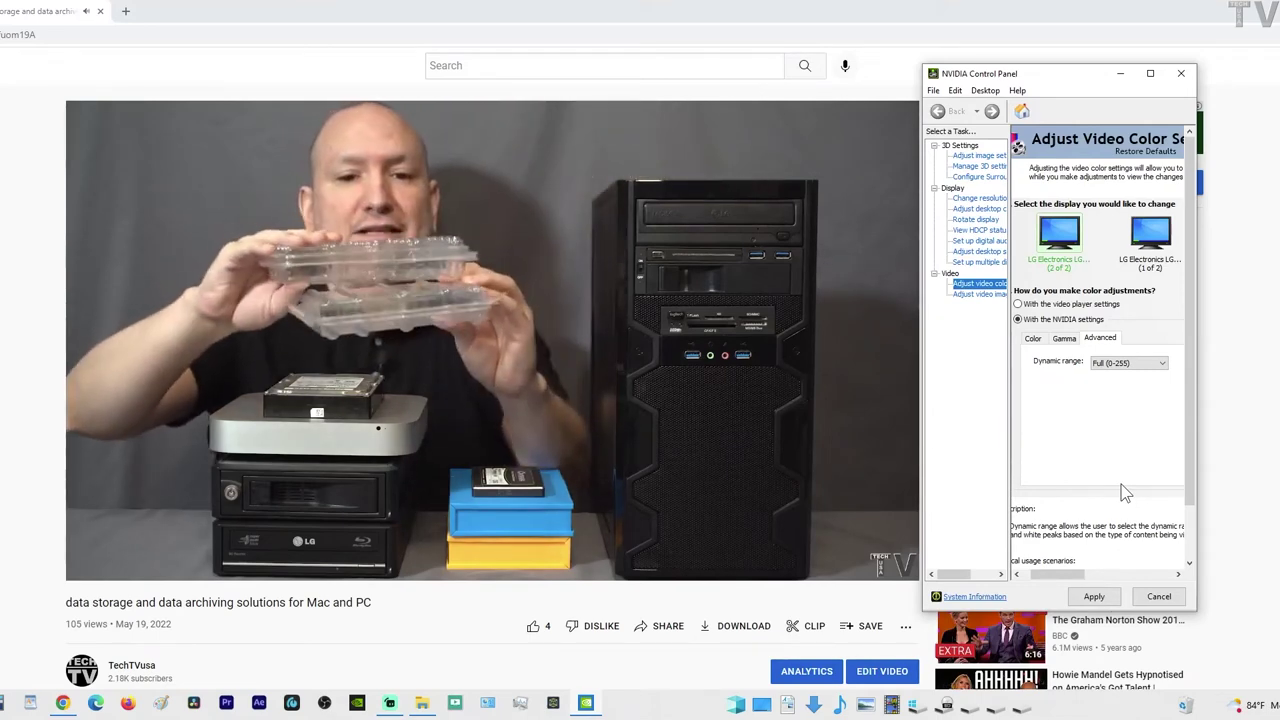
click(1133, 366)
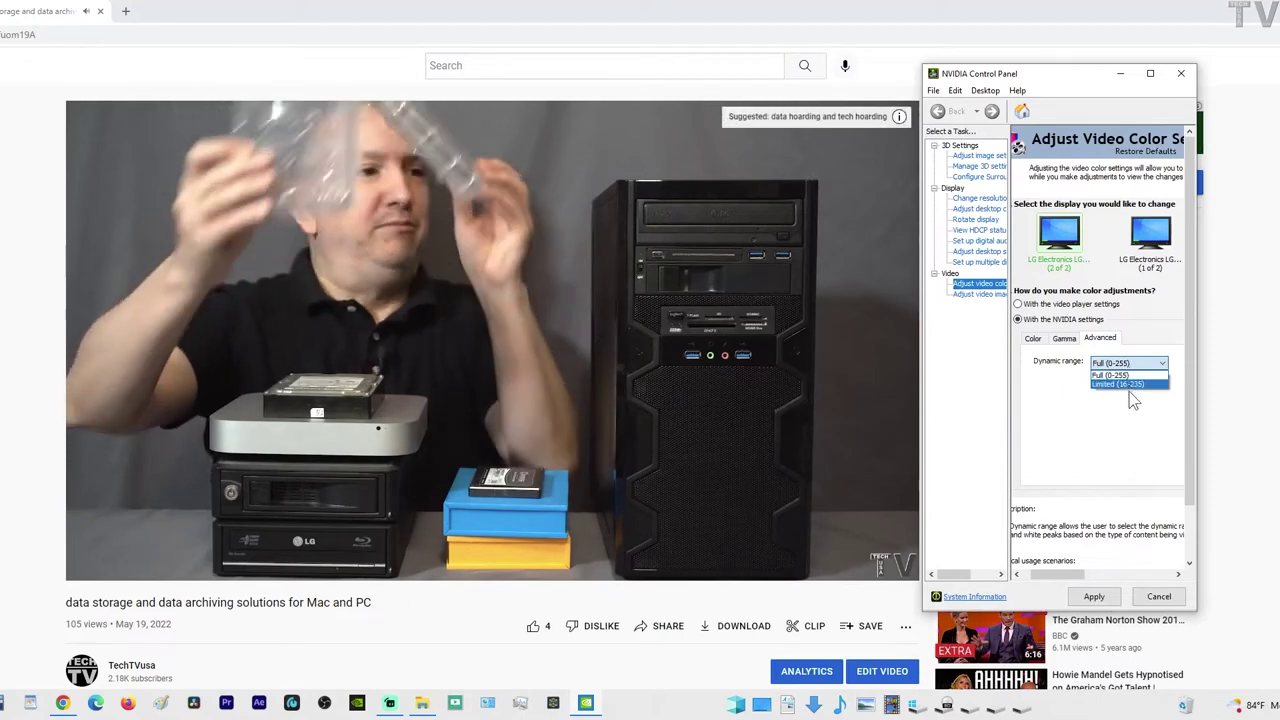
click(1131, 384)
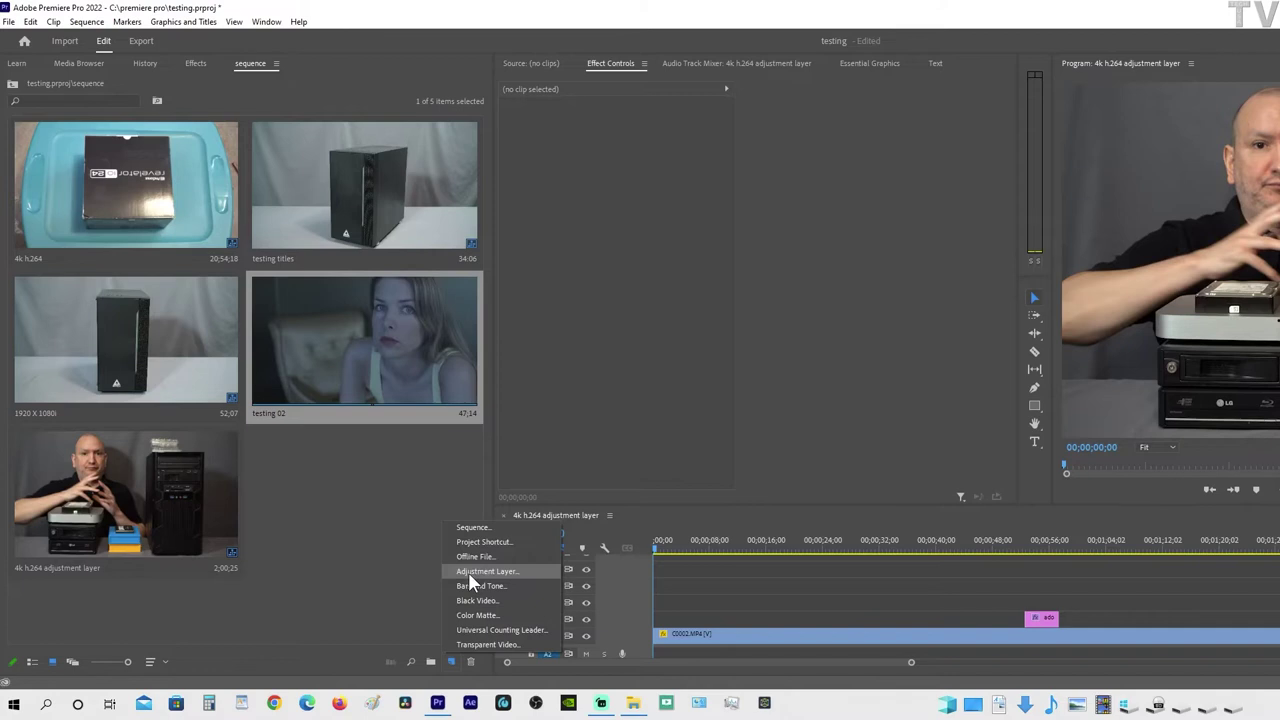
- Create a 3840x2160 Adjustment Layer and lay it across the sequence on V4 above the clip
click(468, 572)
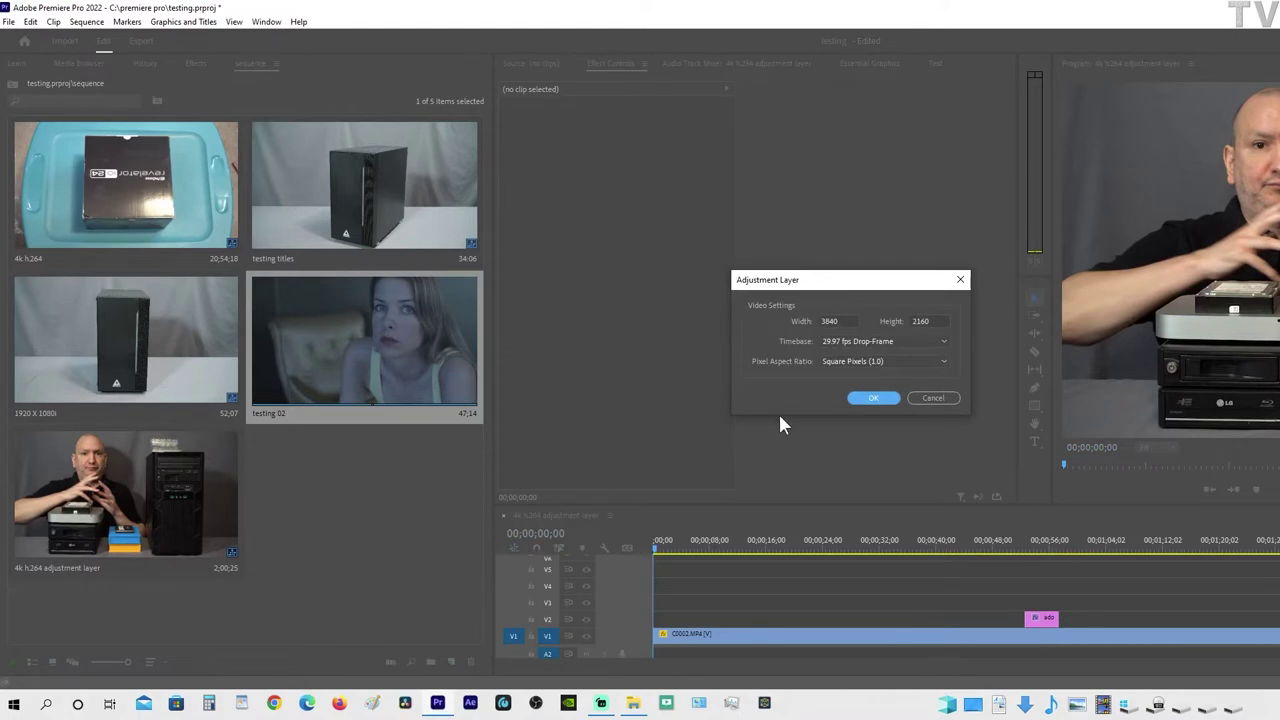
click(855, 399)
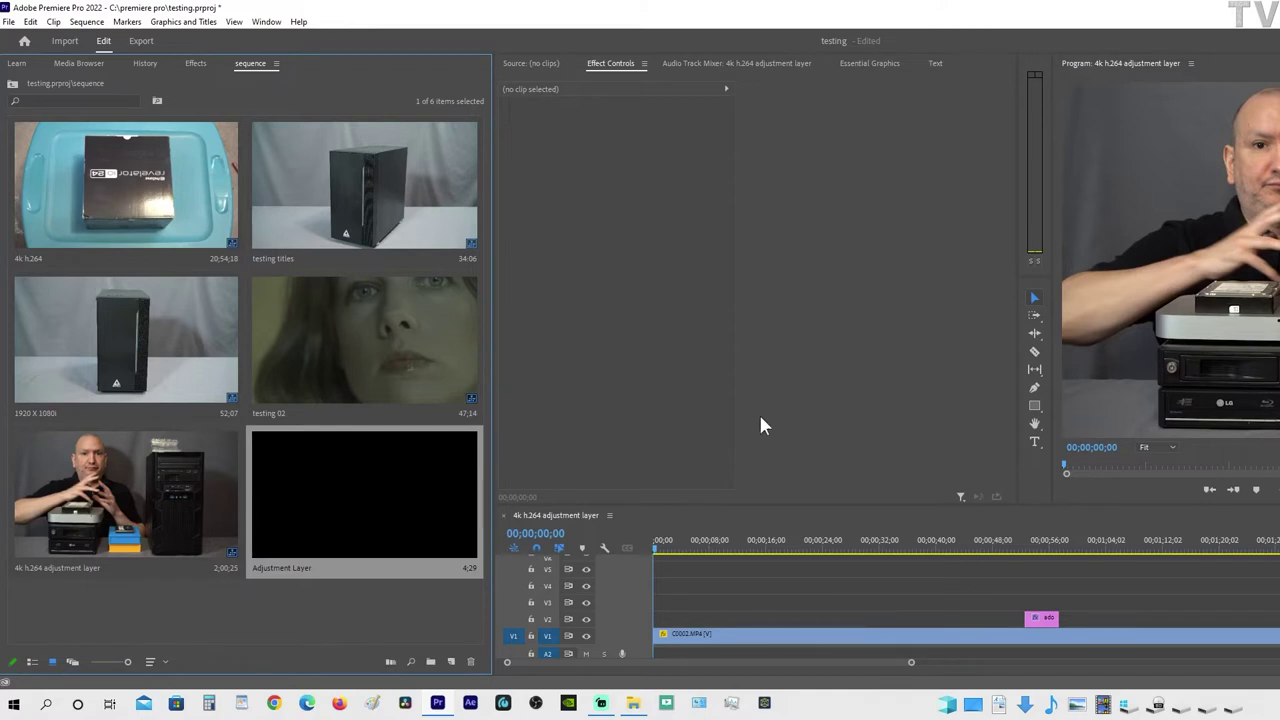
drag(359, 490, 1270, 584)
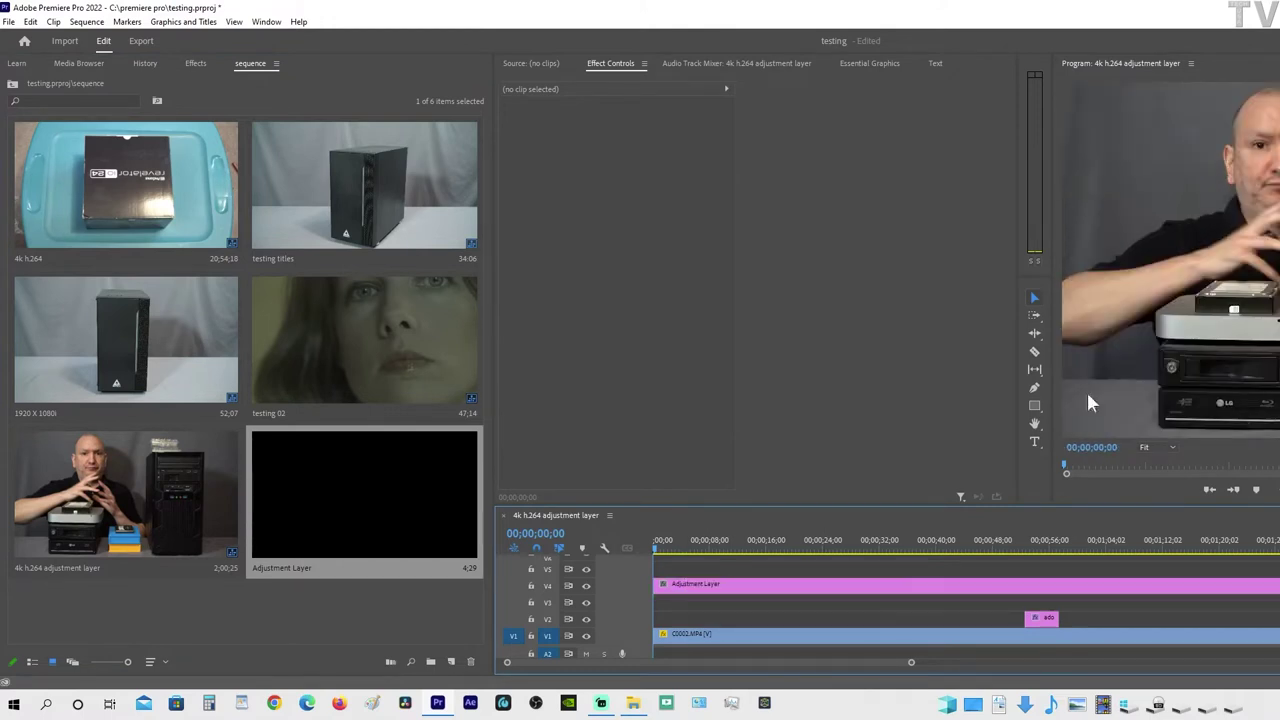
- Apply the ProcAmp effect from Video Effects > Adjust to the adjustment layer clip
click(193, 64)
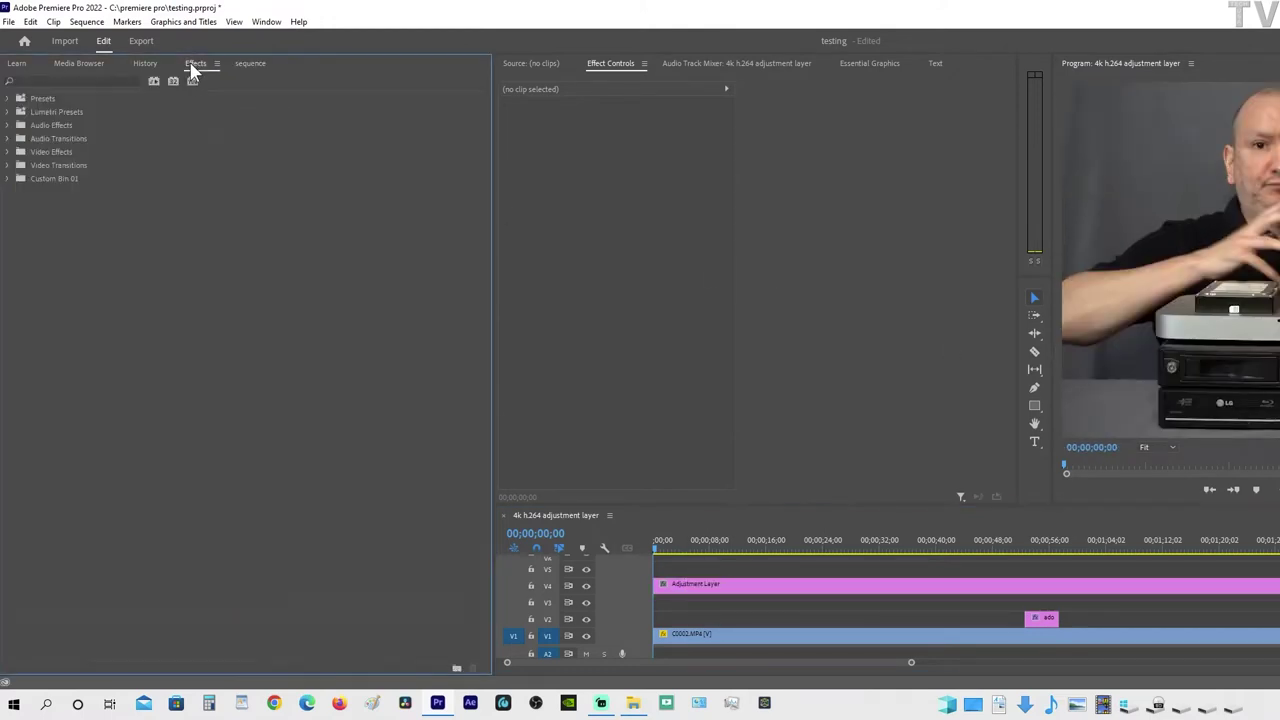
click(12, 151)
click(14, 166)
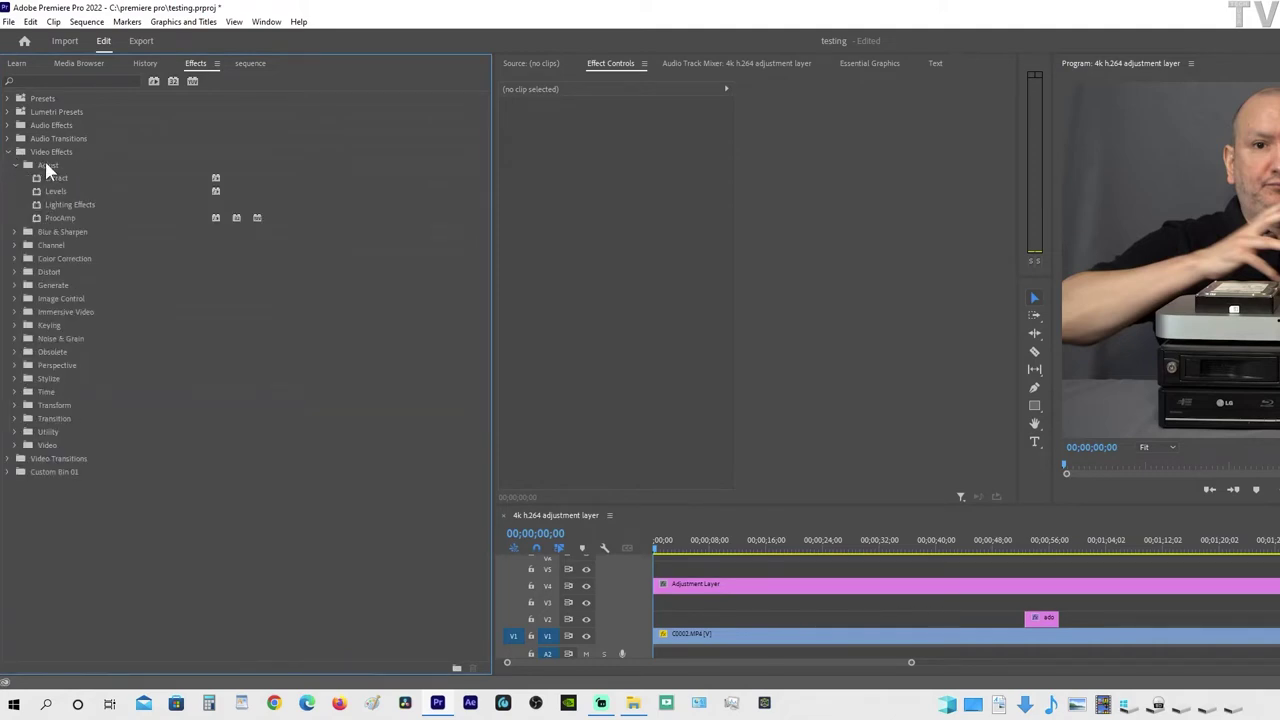
click(51, 219)
drag(51, 219, 764, 590)
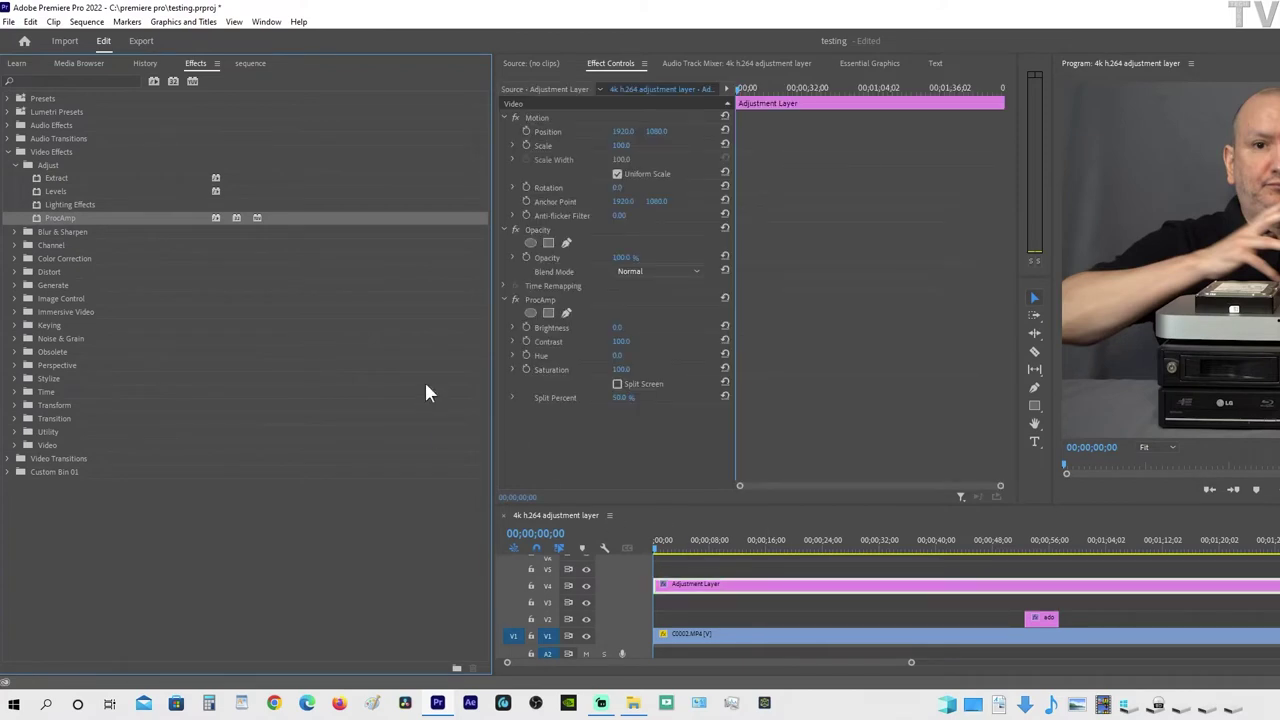
- Search the effects for 'gamm' and add Gamma Correction to the adjustment layer
click(112, 80)
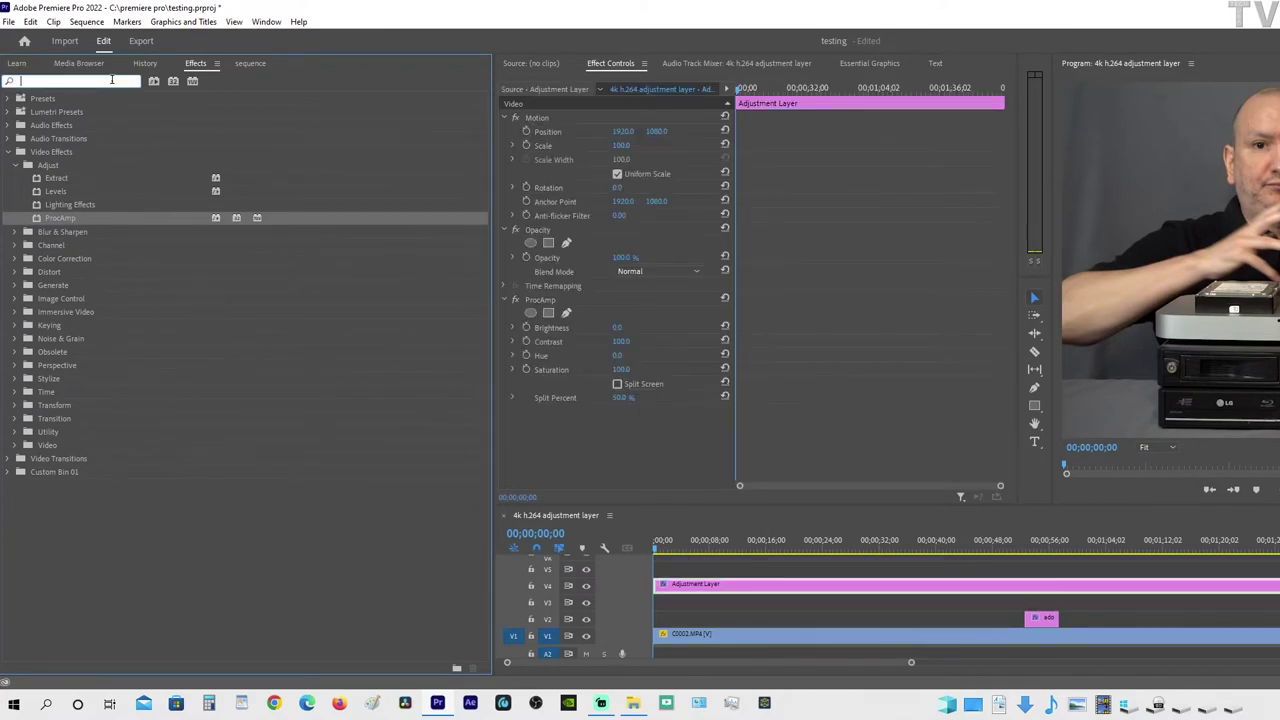
text(gamm)
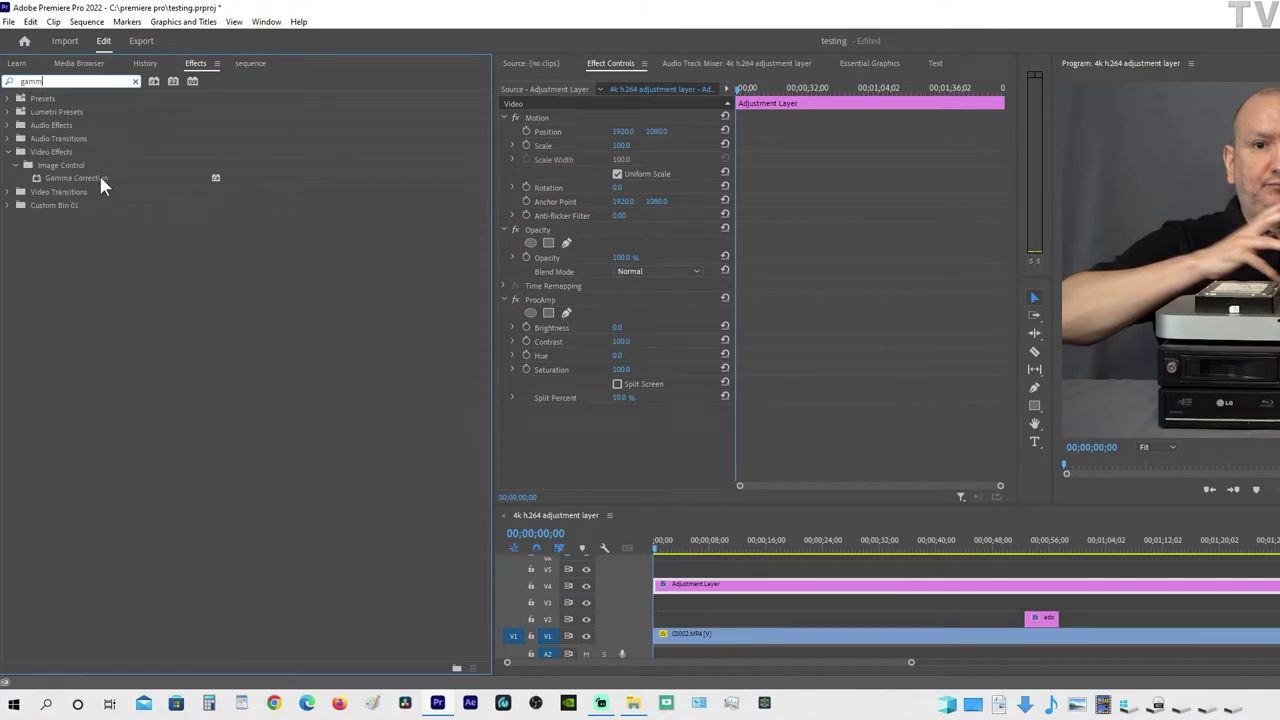
drag(98, 178, 585, 259)
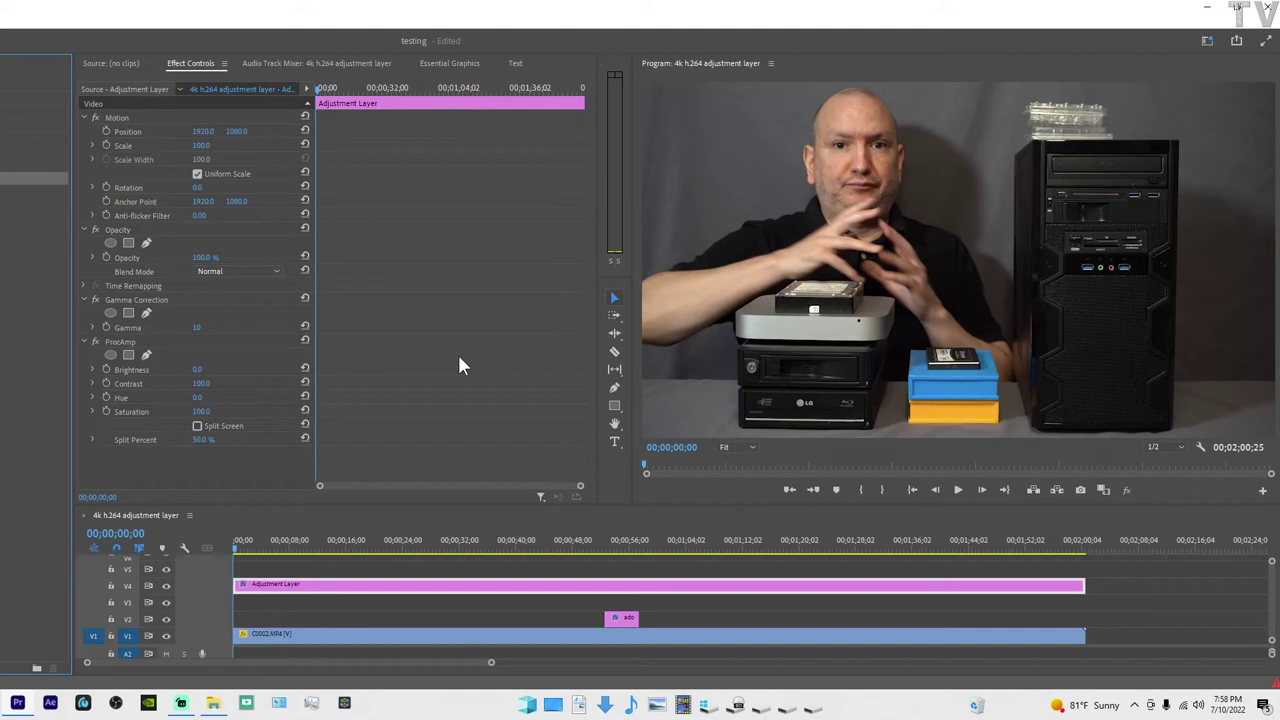
- Set Gamma to 12 (trying 8 first), disable Gamma Correction, and raise ProcAmp Contrast to about 114
click(200, 327)
text(8)
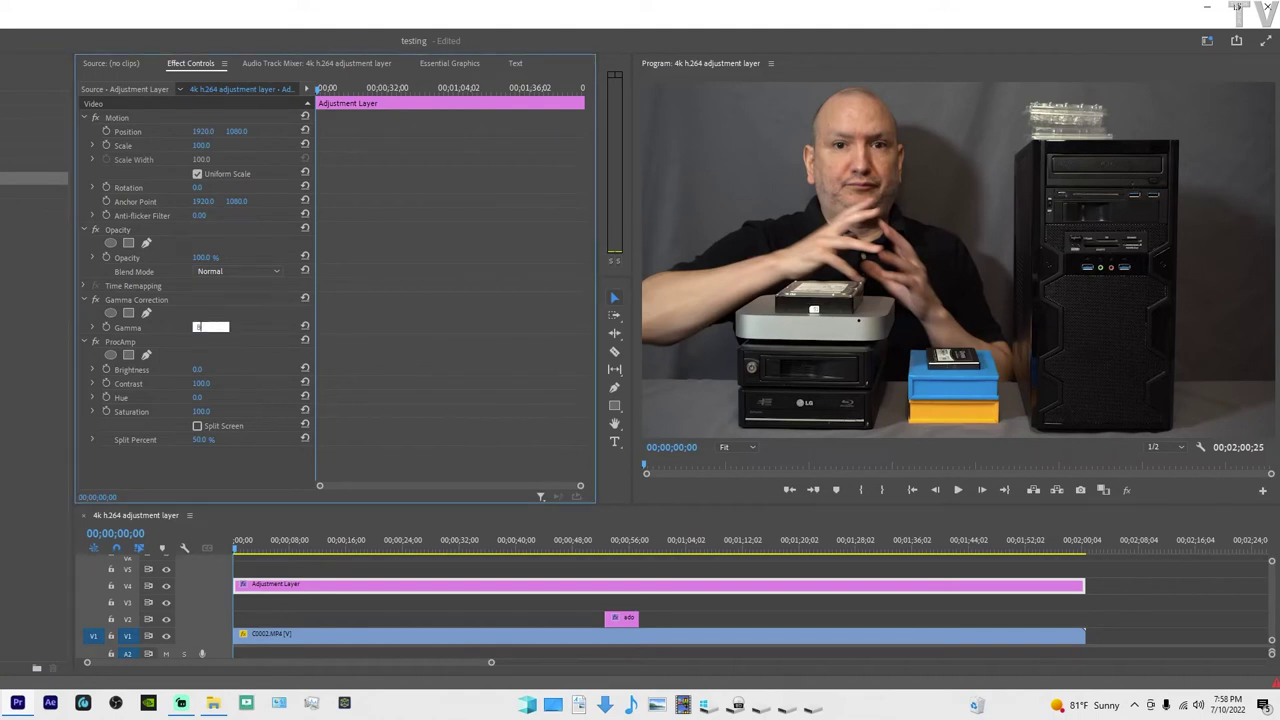
key(Return)
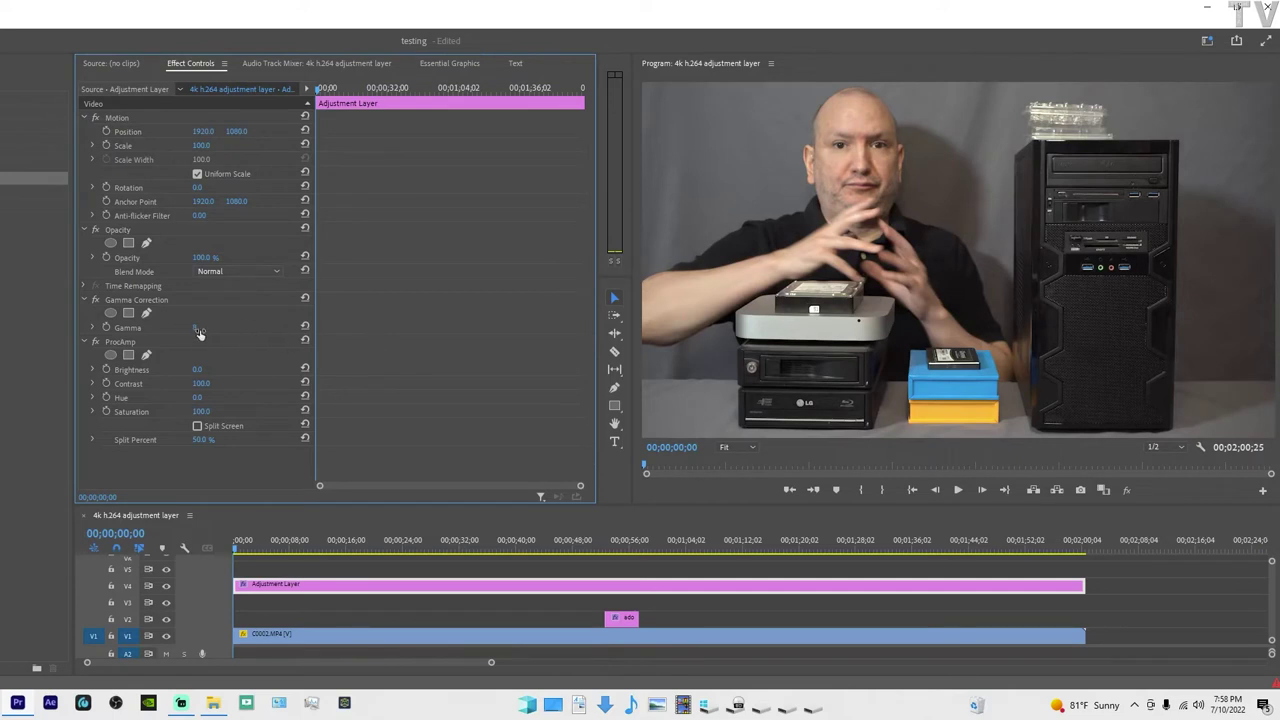
click(197, 328)
text(12)
key(Return)
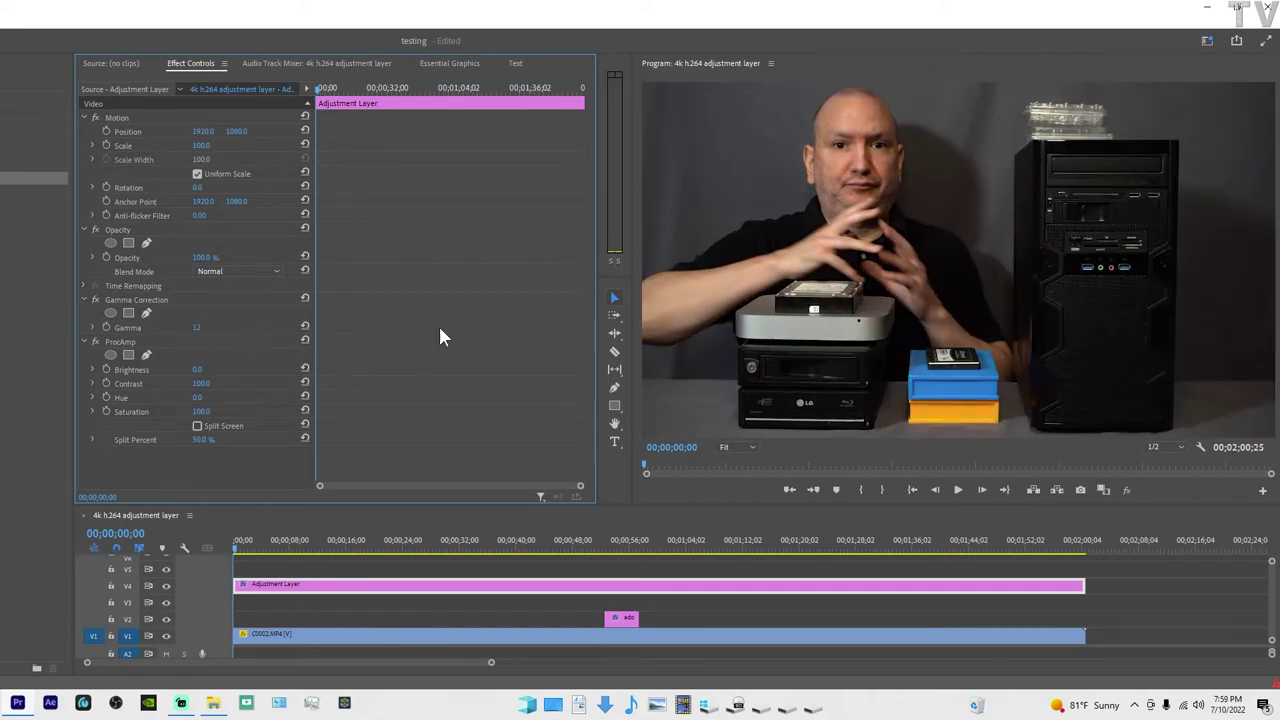
click(96, 299)
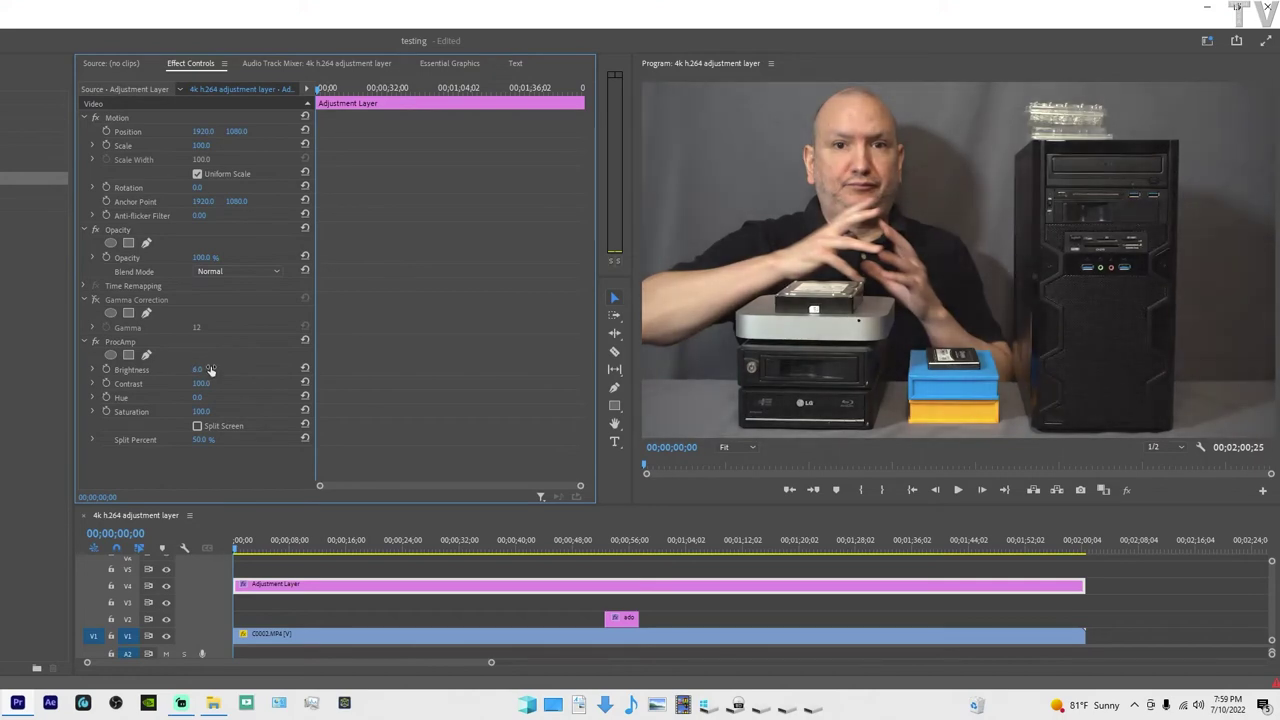
drag(205, 383, 210, 383)
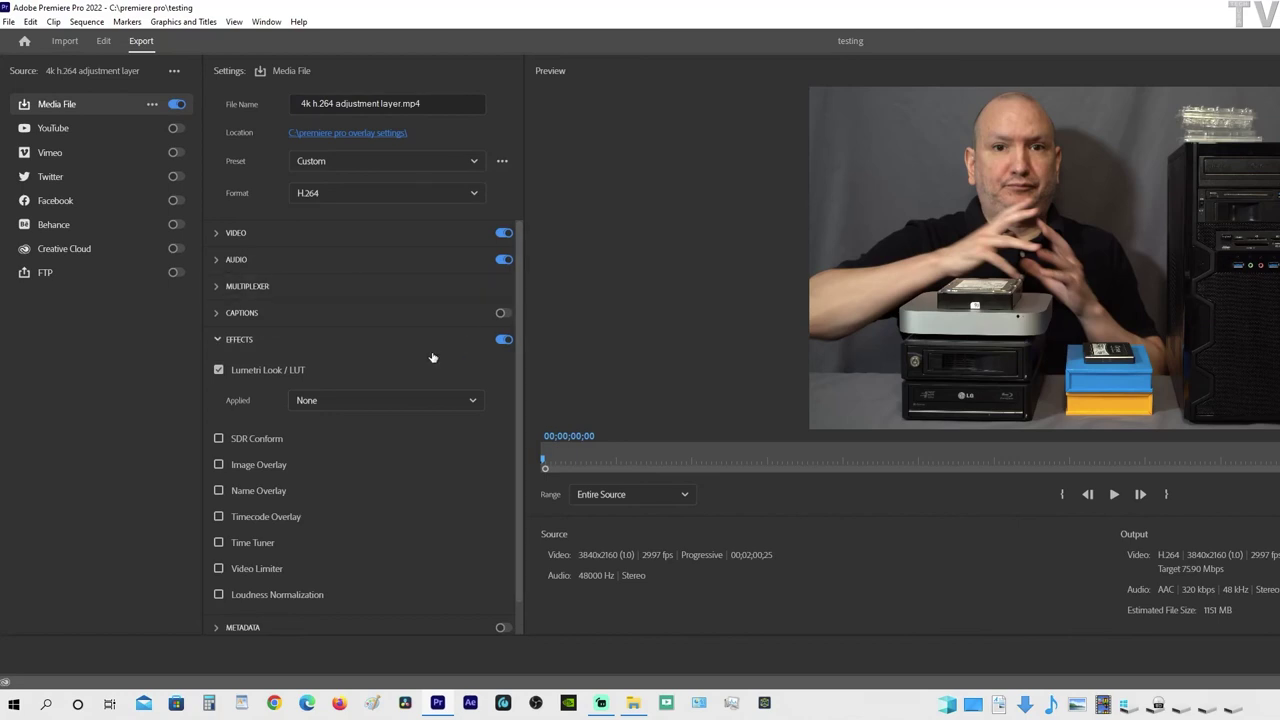
- Browse the Lumetri looks available on export, then open NVIDIA's dynamic range choices
click(388, 401)
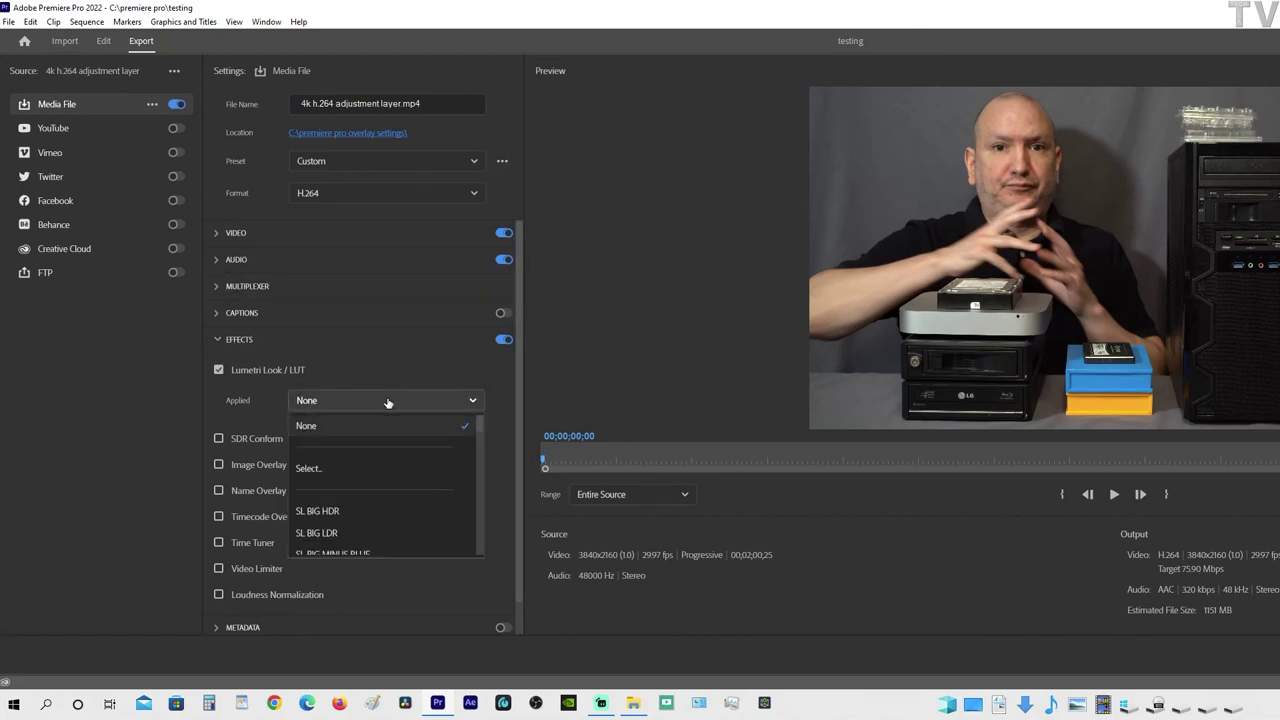
scroll(388, 490, down, 5)
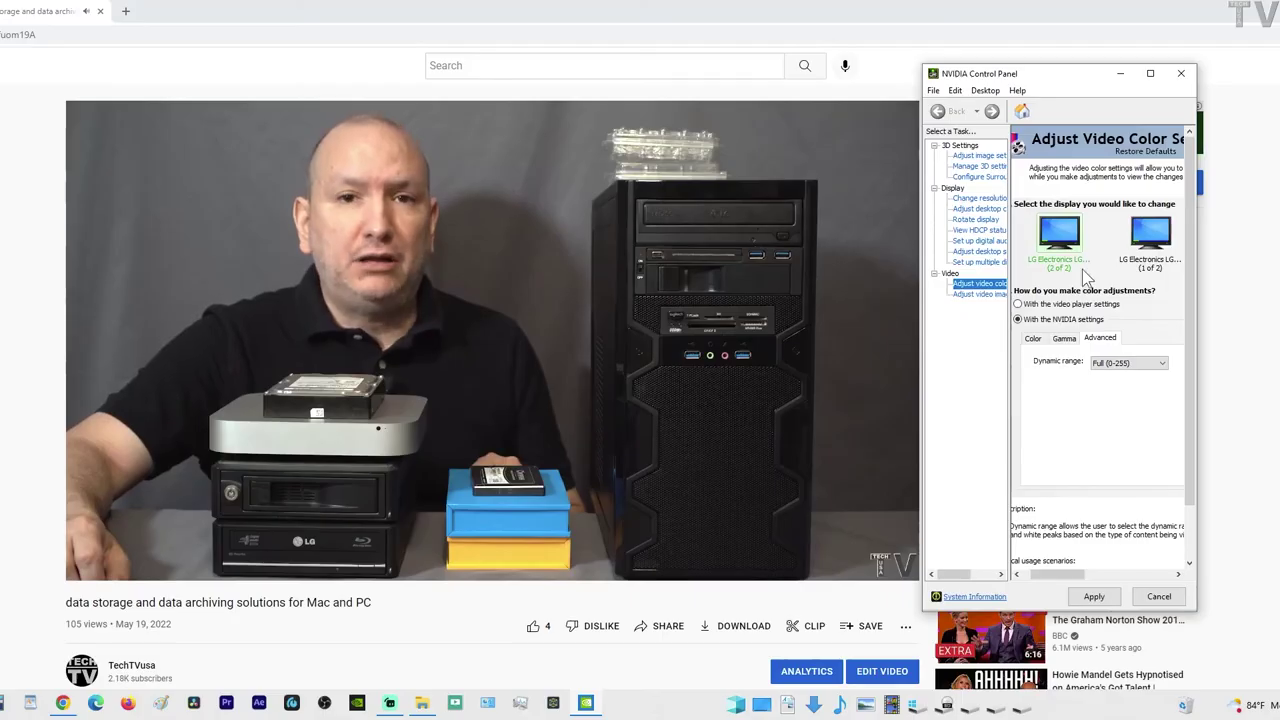
click(1128, 364)
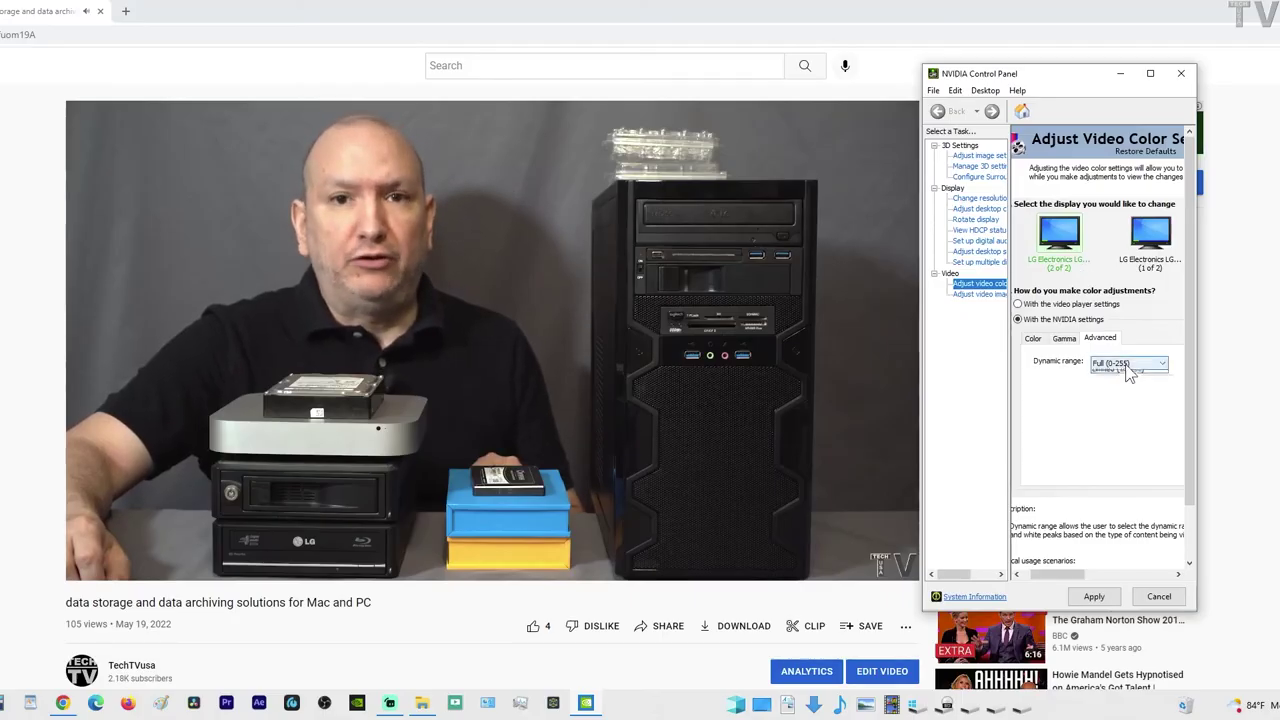
click(1127, 385)
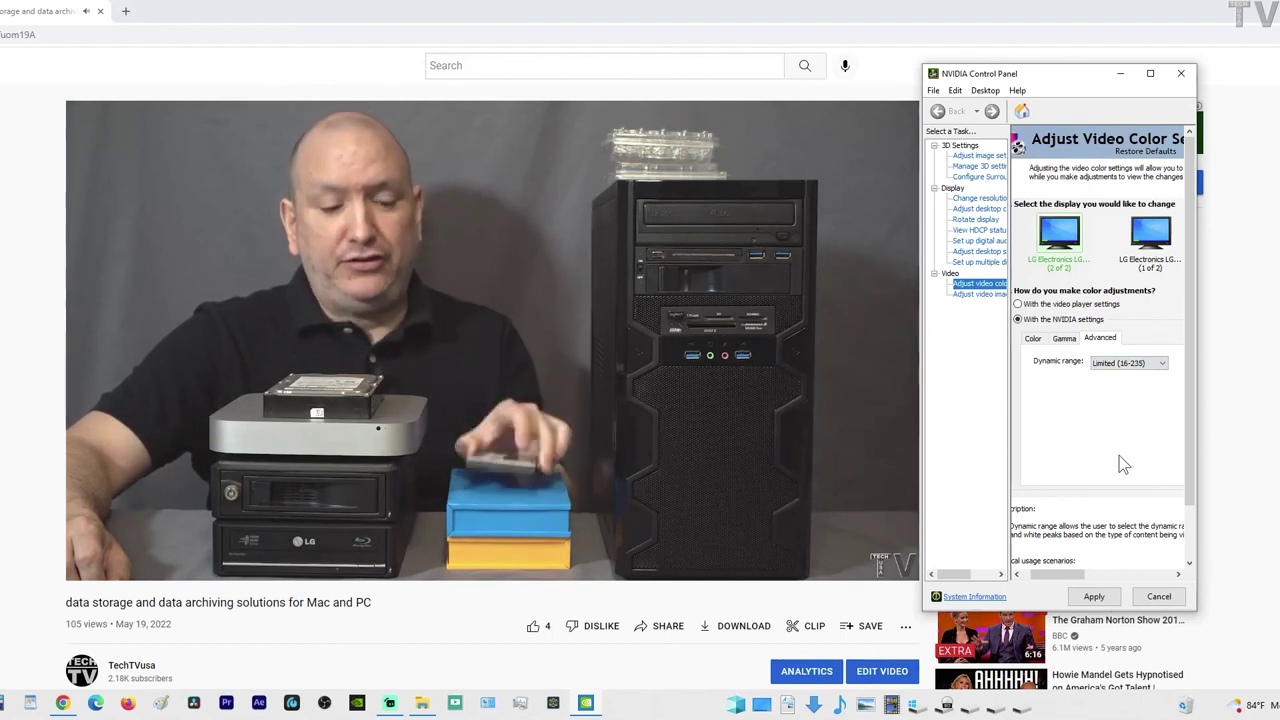
click(1128, 365)
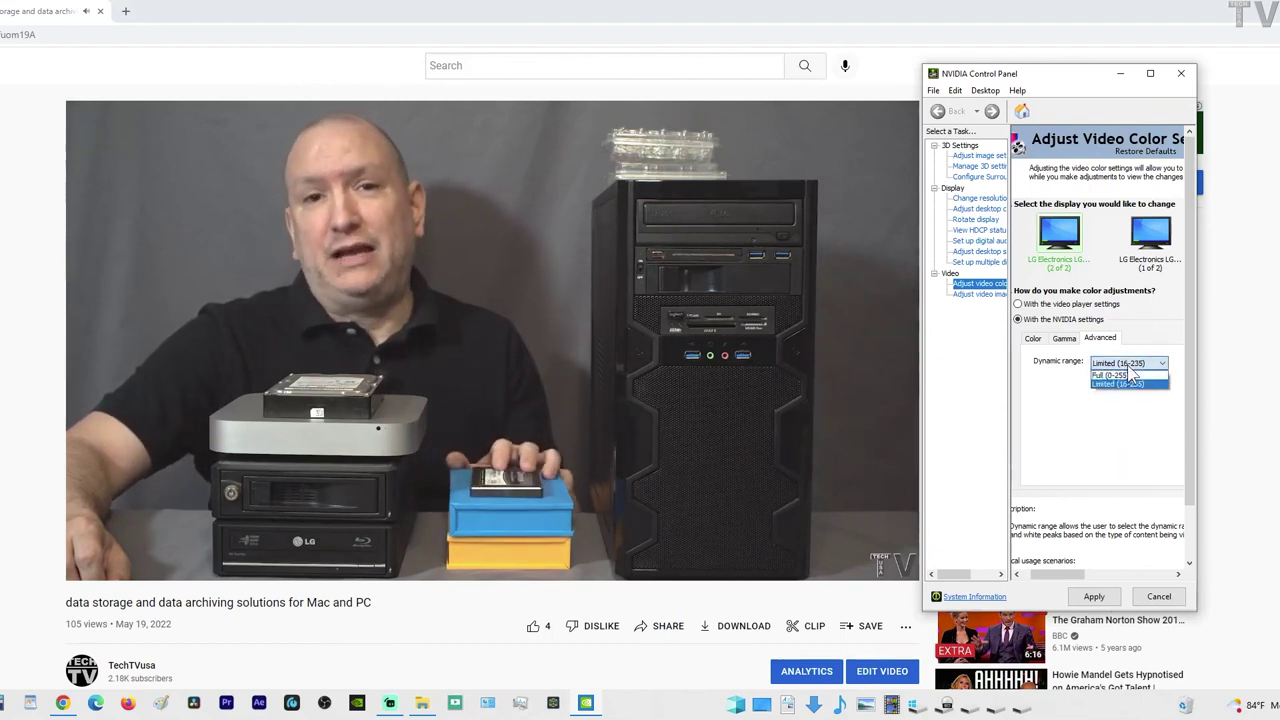
click(1129, 375)
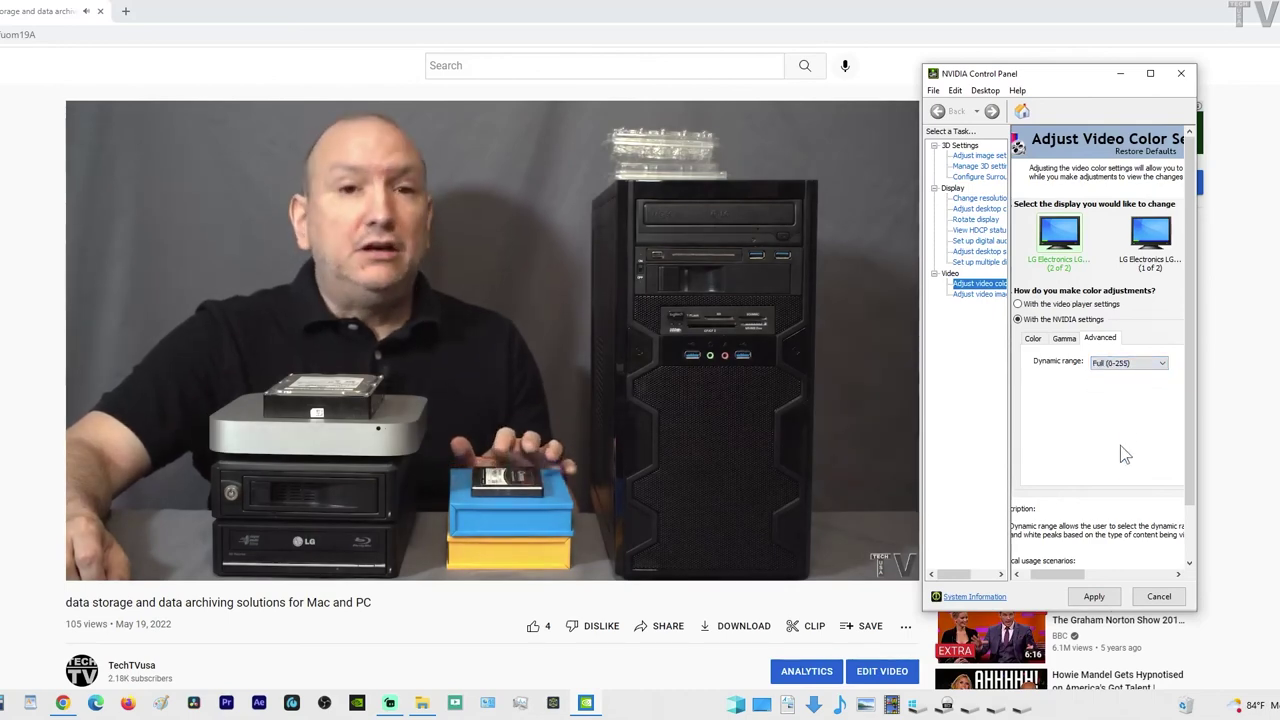